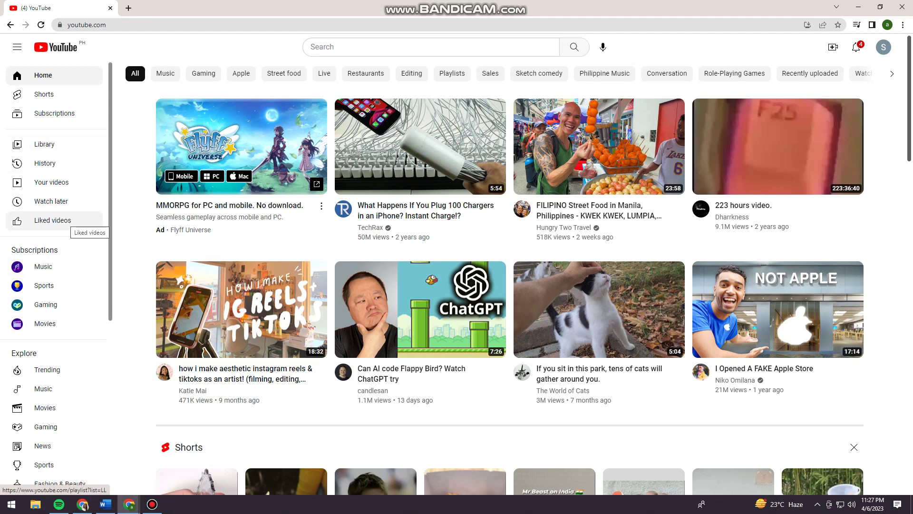
# - Remove the KPOP SONG ASSOCIATION video from the Liked videos playlist via its options menu
pyautogui.click(53, 220)
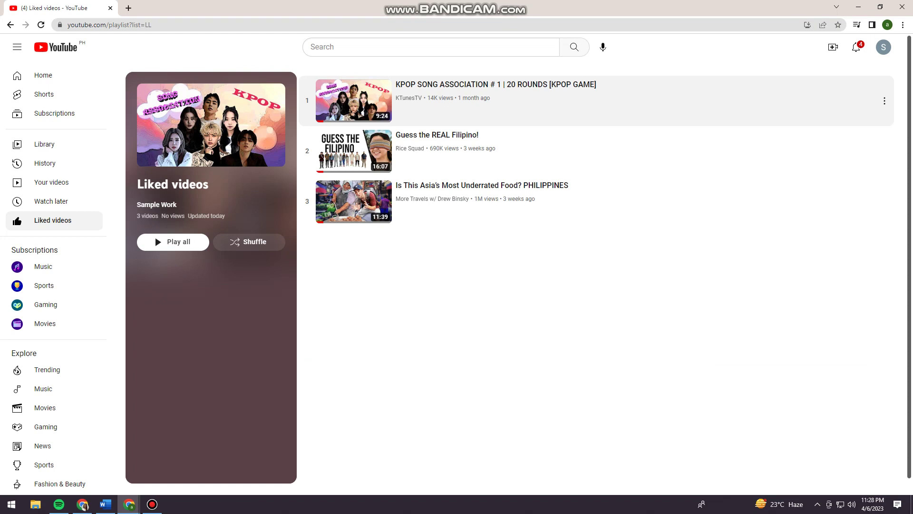
pyautogui.click(885, 101)
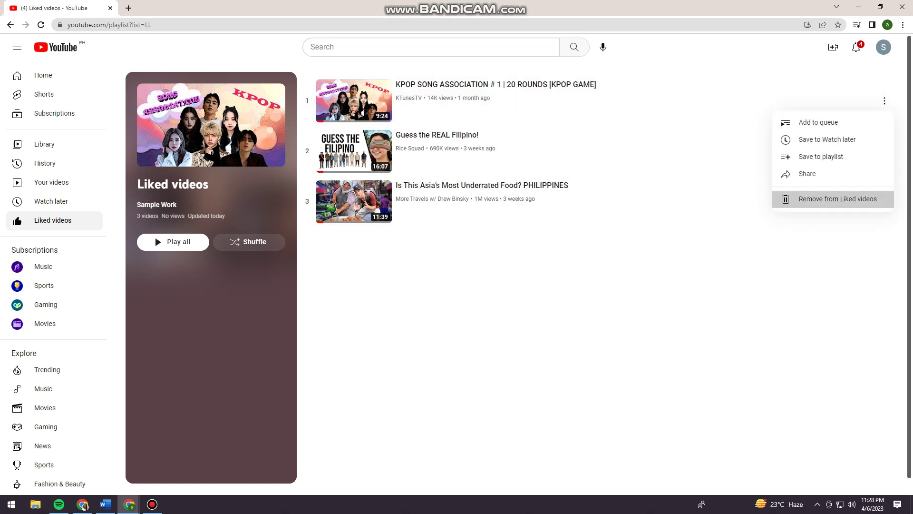
pyautogui.click(838, 199)
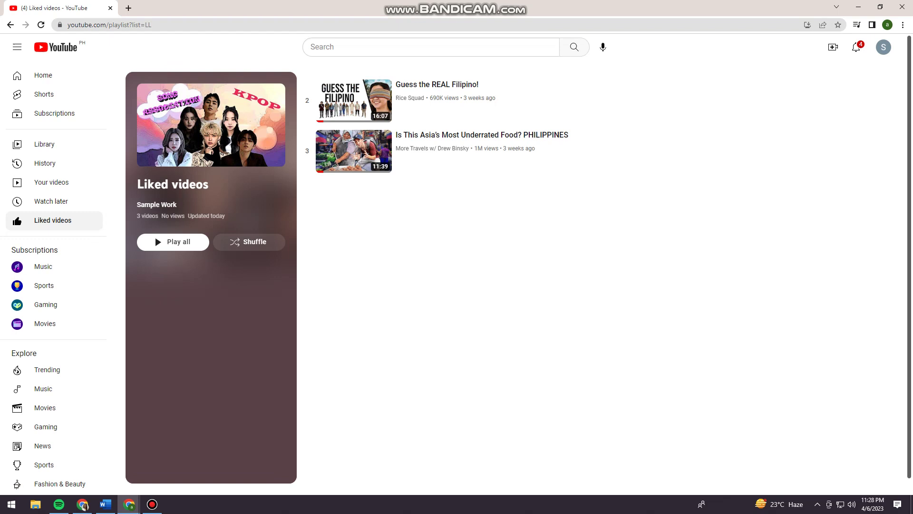
# - Reach the Google Account home page through the avatar menu and YouTube Settings
pyautogui.click(884, 47)
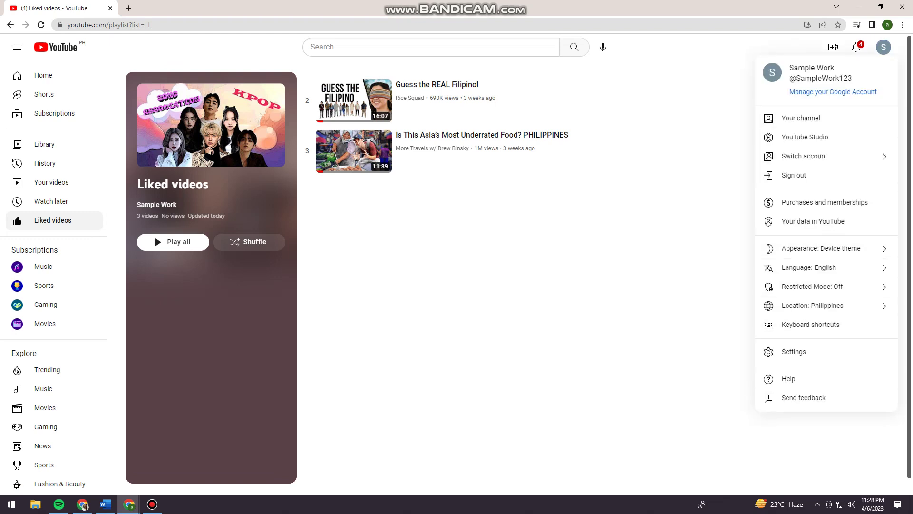
pyautogui.click(794, 351)
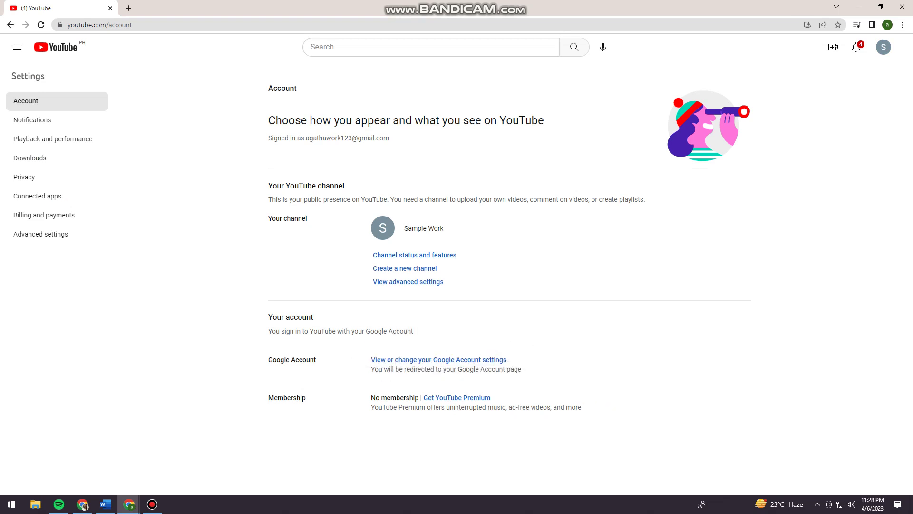
pyautogui.click(438, 359)
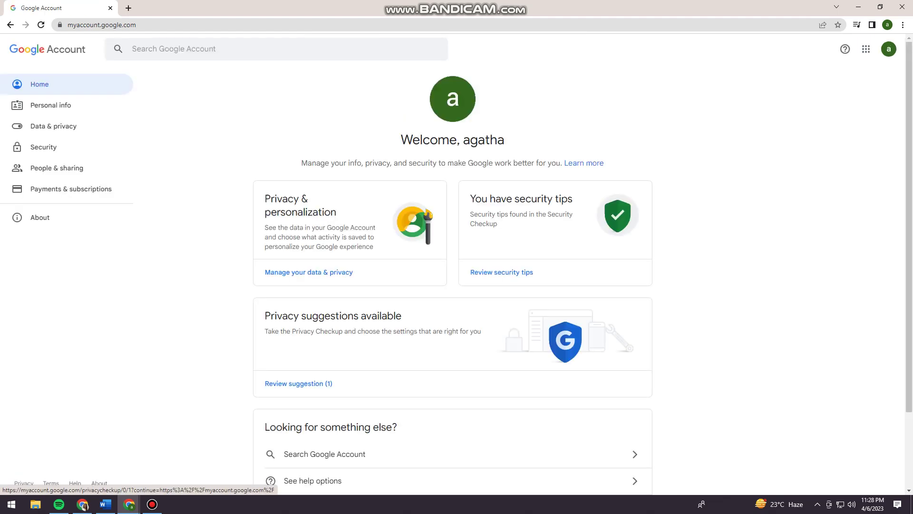
pyautogui.scroll(-2, 452, 286)
pyautogui.scroll(-1, 452, 286)
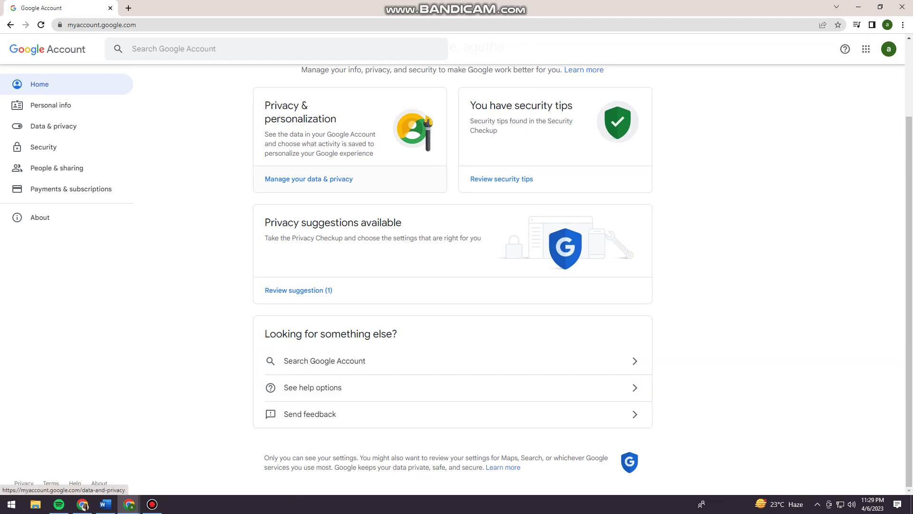
# - Show the Data & privacy page with its History settings section
pyautogui.click(309, 179)
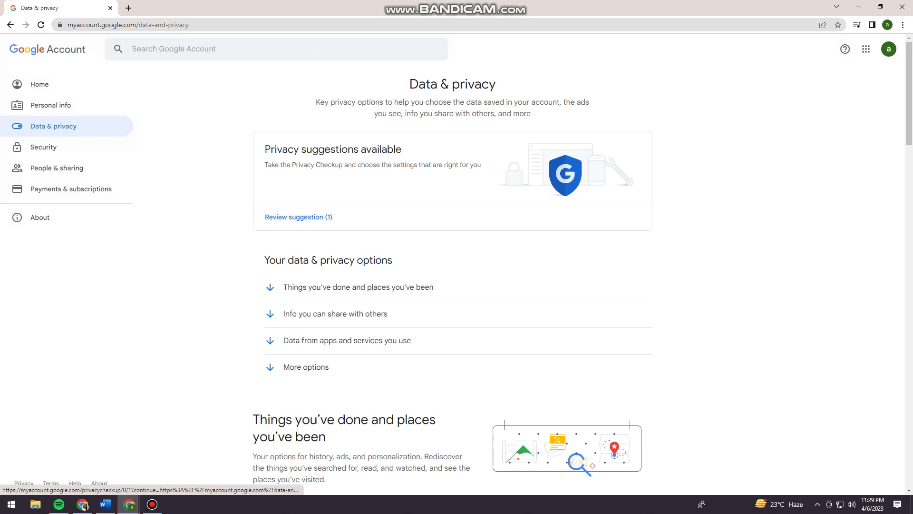
pyautogui.scroll(-2, 453, 286)
pyautogui.scroll(-2, 452, 285)
pyautogui.scroll(-3, 453, 285)
pyautogui.scroll(-3, 453, 286)
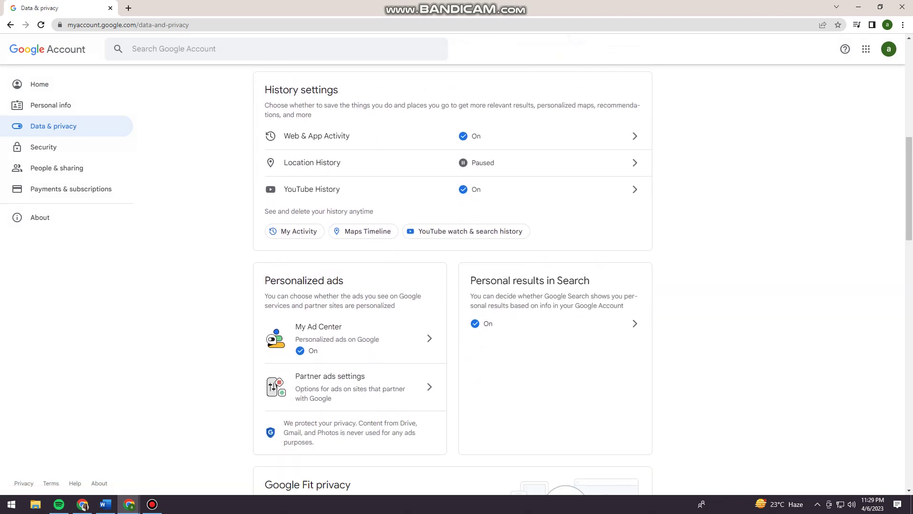
pyautogui.scroll(3, 452, 286)
pyautogui.scroll(2, 452, 286)
pyautogui.scroll(-3, 452, 285)
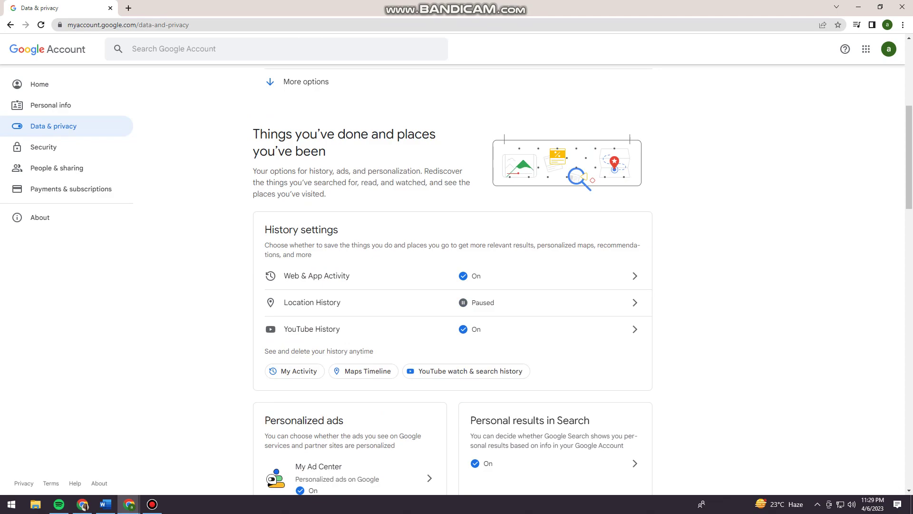
pyautogui.scroll(-3, 453, 285)
pyautogui.scroll(-3, 453, 285)
pyautogui.scroll(-3, 452, 286)
pyautogui.scroll(-4, 453, 286)
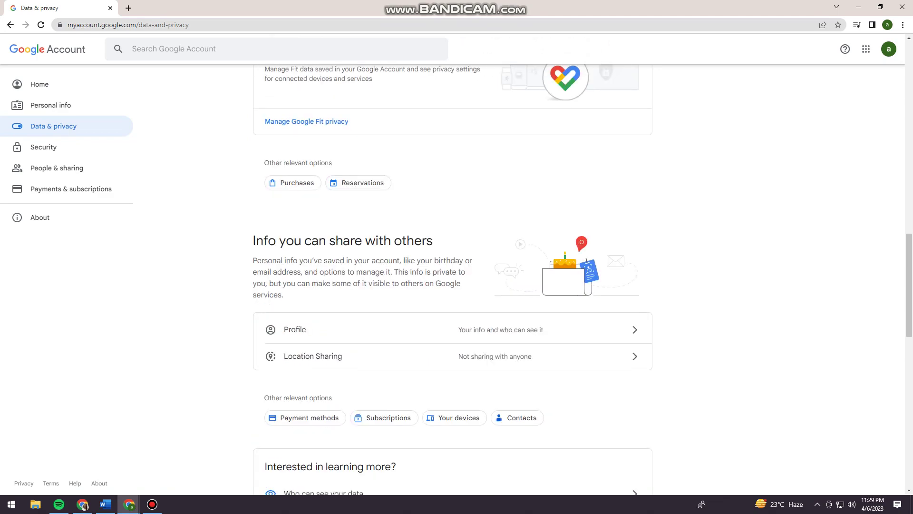
pyautogui.scroll(-4, 453, 286)
pyautogui.scroll(4, 452, 286)
pyautogui.scroll(8, 452, 285)
pyautogui.scroll(5, 298, 286)
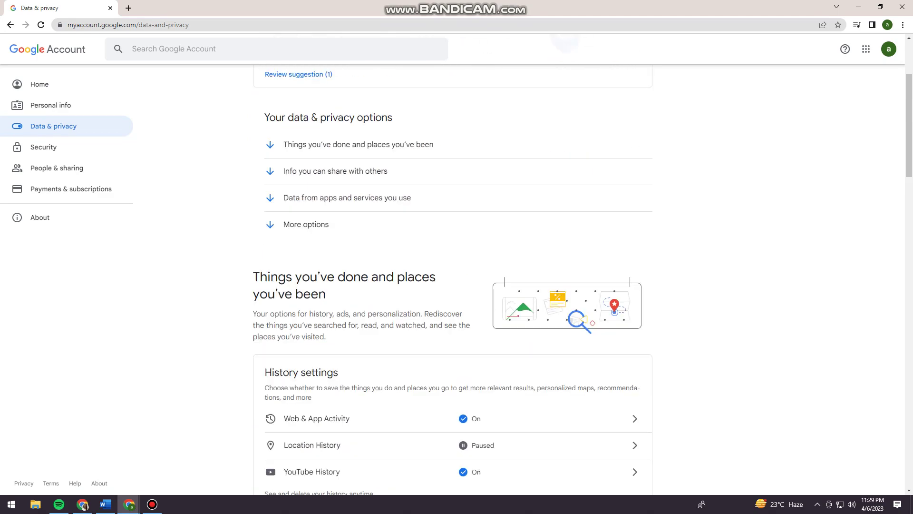
pyautogui.scroll(3, 299, 285)
pyautogui.scroll(-3, 452, 286)
pyautogui.scroll(-2, 452, 286)
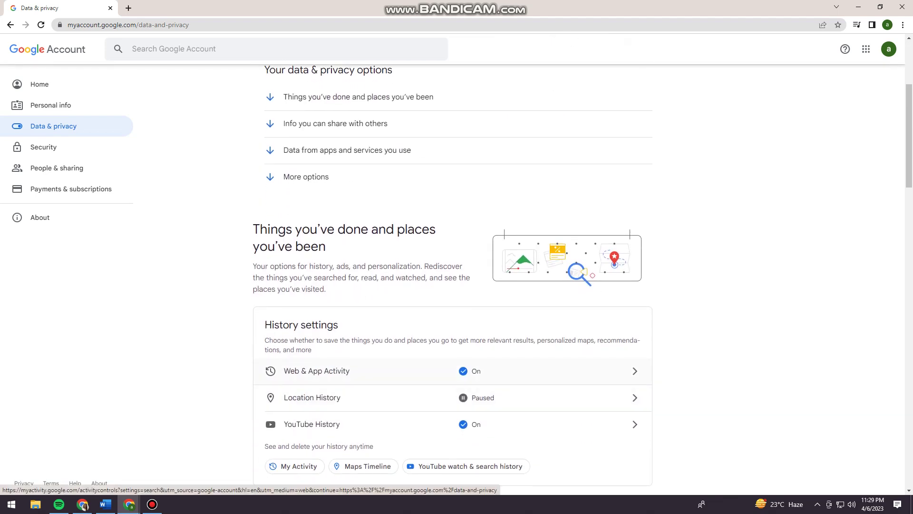
# - Go into Web & App Activity controls and manage the full activity history
pyautogui.click(453, 371)
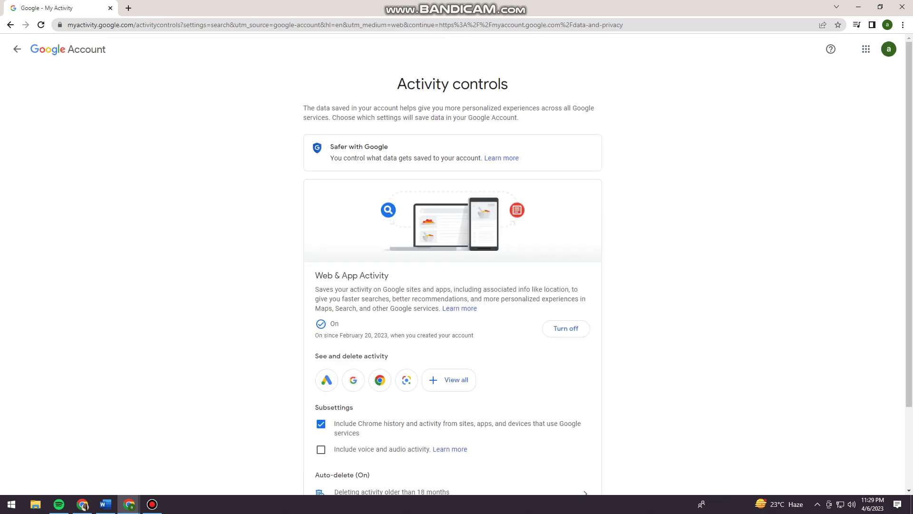
pyautogui.scroll(-3, 452, 285)
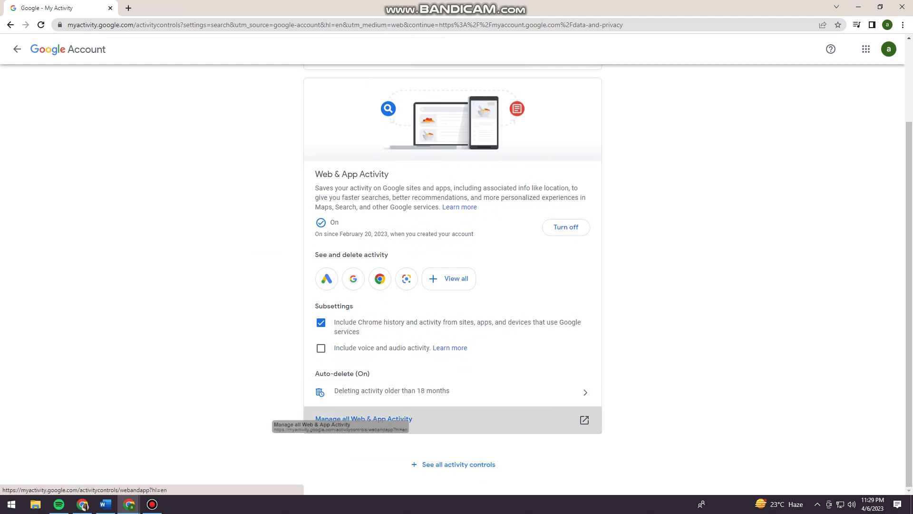
pyautogui.moveTo(312, 426); pyautogui.dragTo(386, 436)
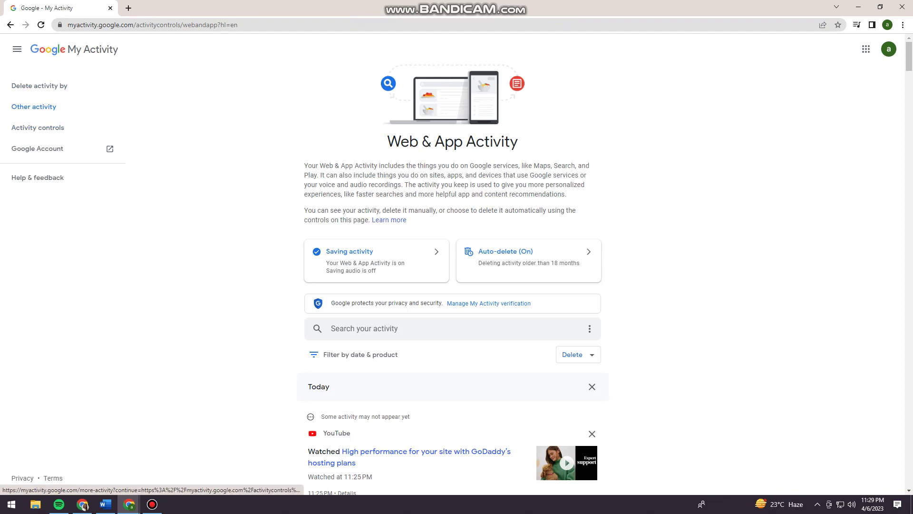
# - From Other activity, view the YouTube likes and dislikes list in a new tab
pyautogui.click(33, 106)
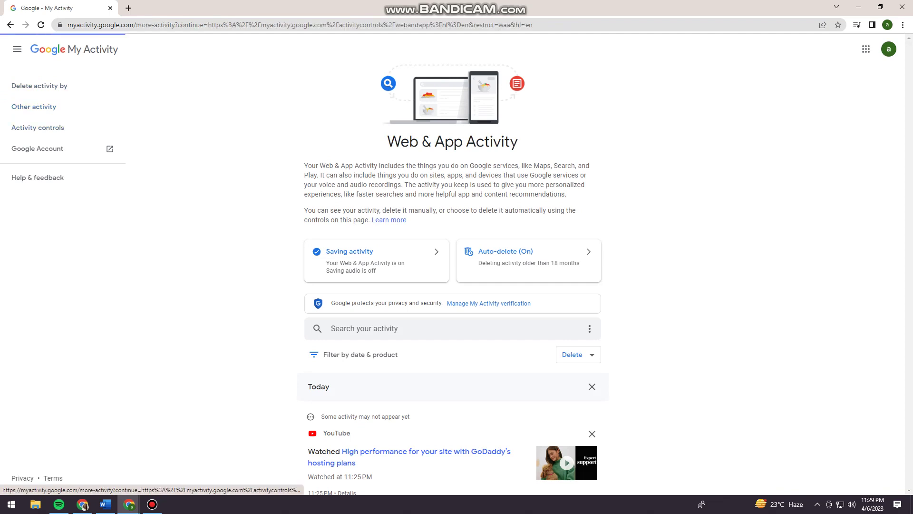
pyautogui.scroll(-4, 457, 286)
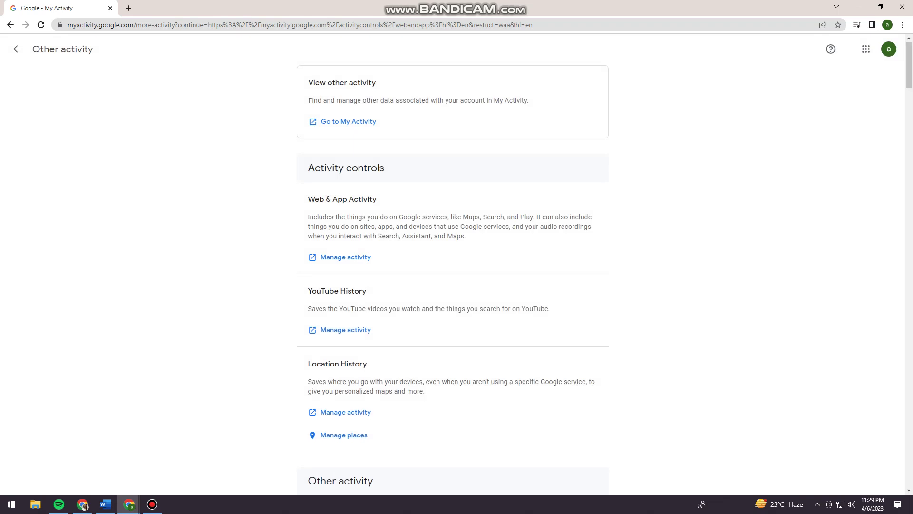
pyautogui.scroll(-4, 457, 285)
pyautogui.scroll(-3, 457, 285)
pyautogui.scroll(-3, 456, 286)
pyautogui.scroll(-2, 456, 286)
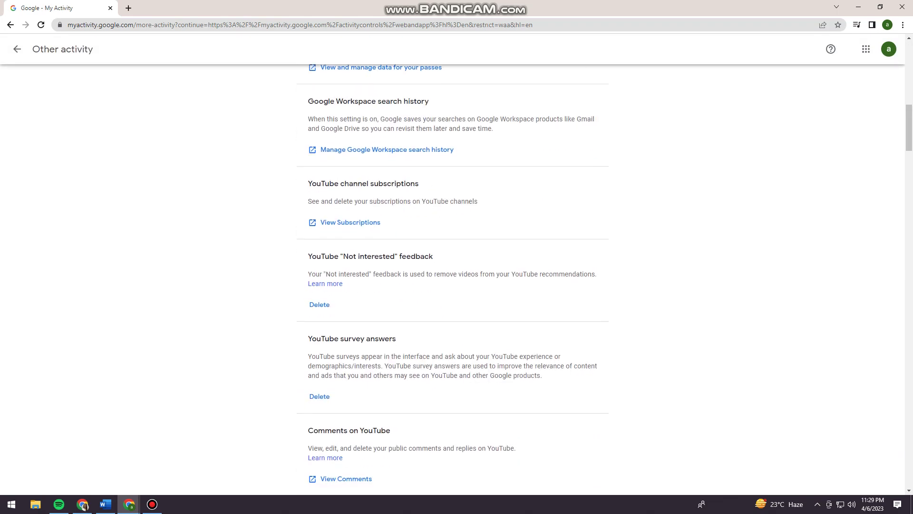
pyautogui.scroll(-4, 457, 286)
pyautogui.scroll(-2, 456, 286)
pyautogui.scroll(-1, 458, 286)
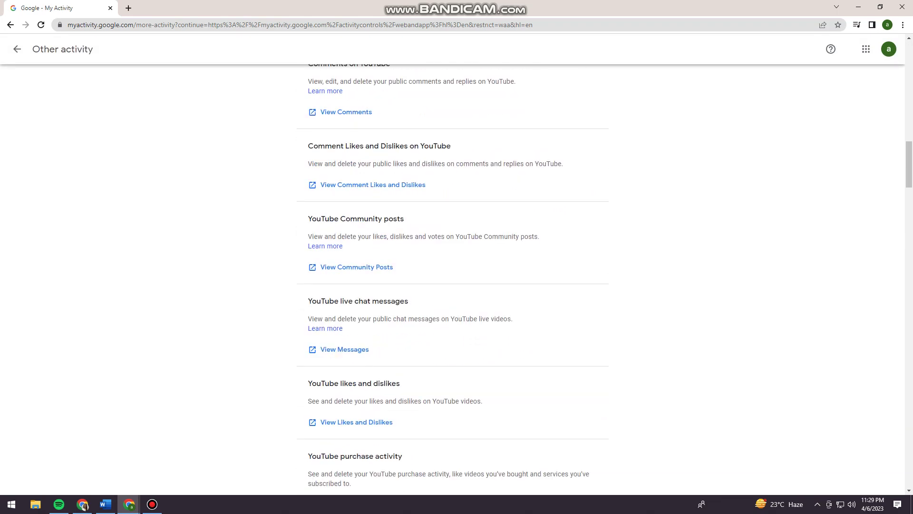
pyautogui.scroll(-1, 457, 286)
pyautogui.moveTo(308, 287)
pyautogui.mouseDown()
pyautogui.moveTo(483, 307)
pyautogui.moveTo(308, 288)
pyautogui.mouseUp()
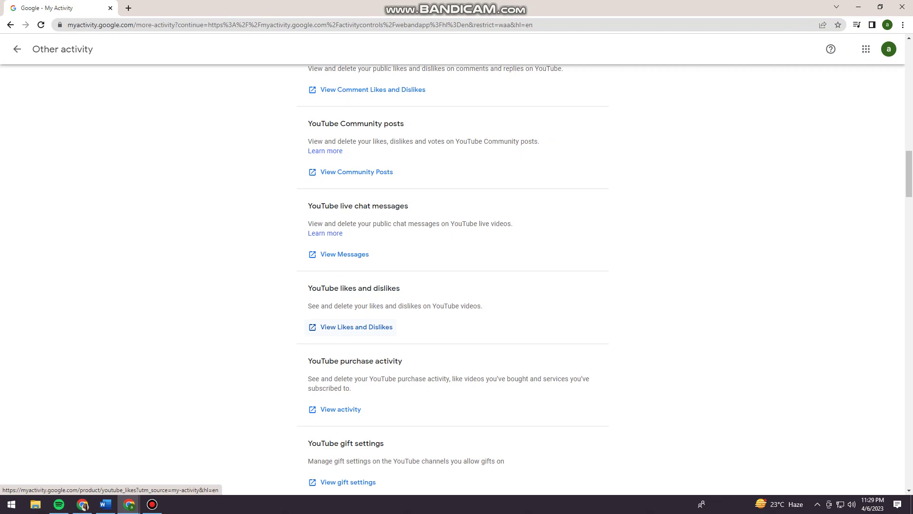
pyautogui.click(357, 326)
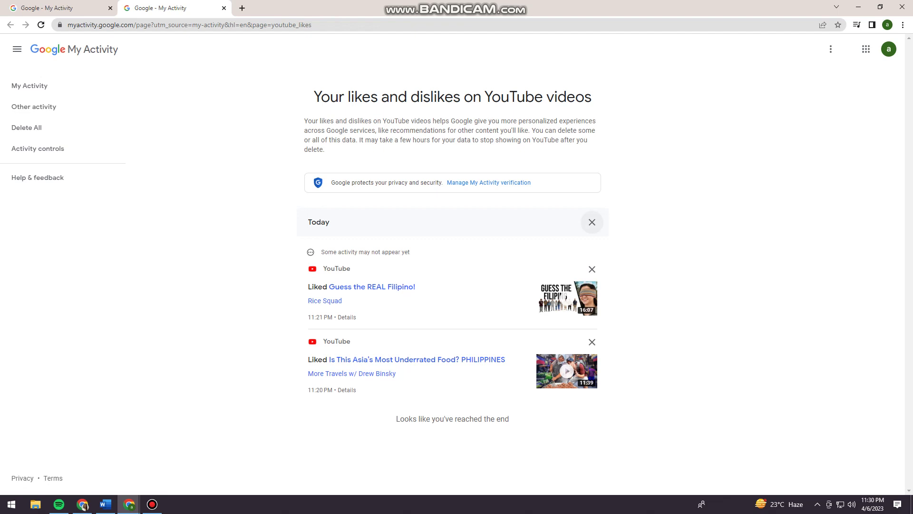
# - Delete the Today group of liked videos and acknowledge the Deletion complete dialog with Got it
pyautogui.doubleClick(319, 222)
pyautogui.doubleClick(319, 222)
pyautogui.click(592, 222)
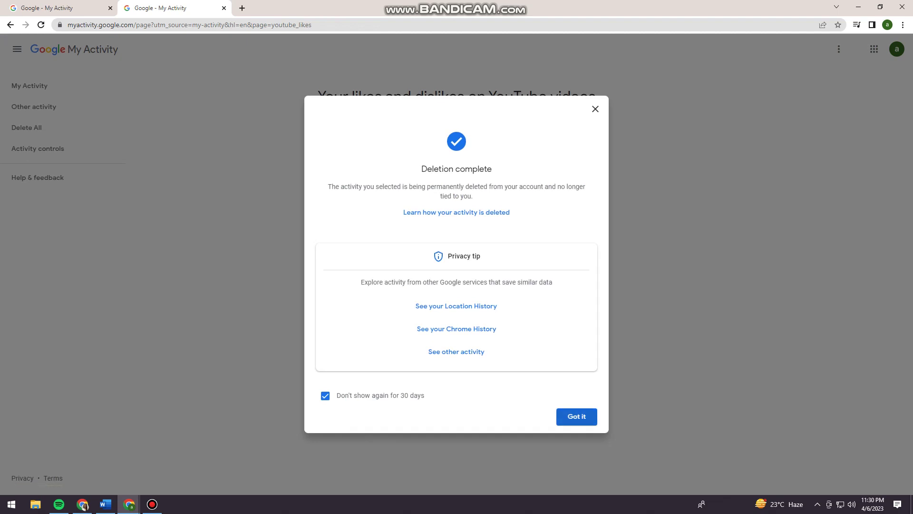
pyautogui.click(576, 416)
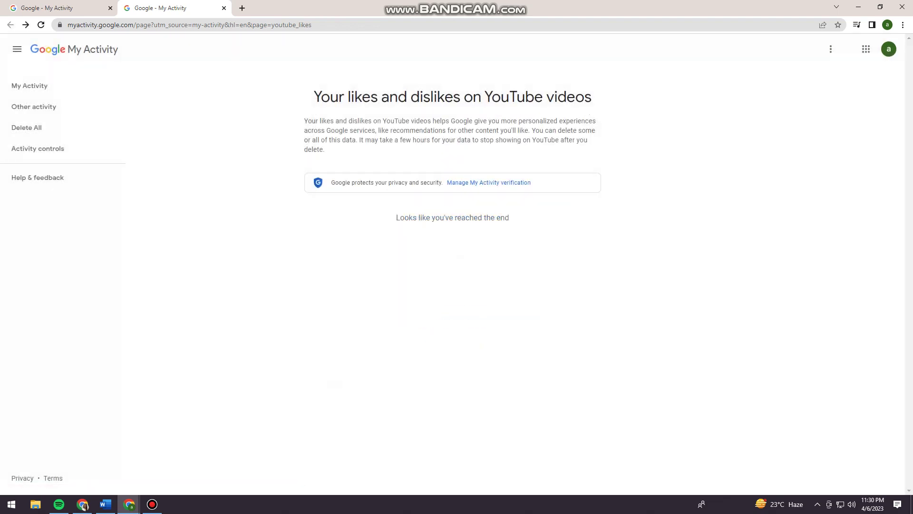